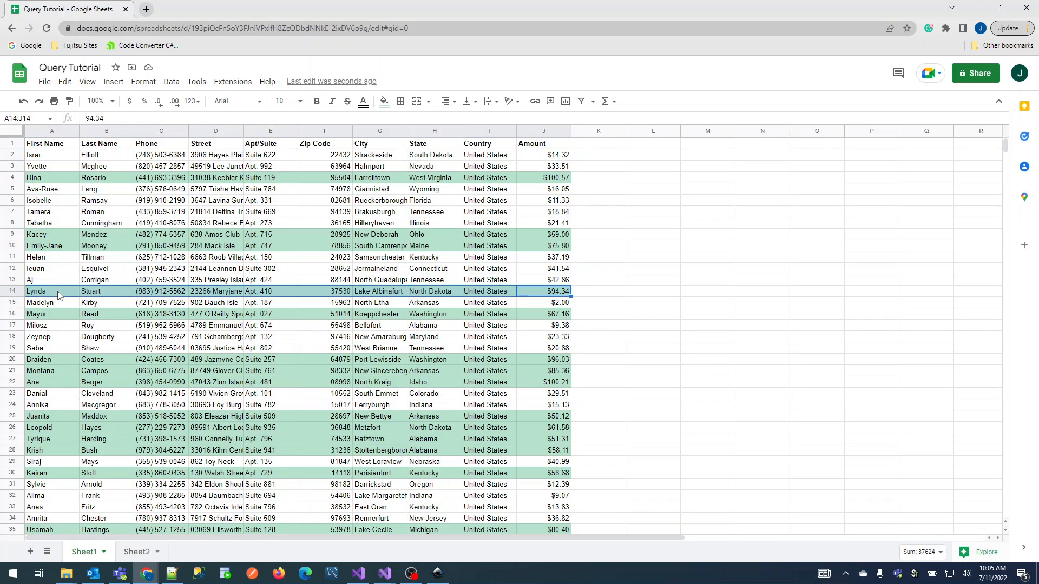
left_click(125, 303)
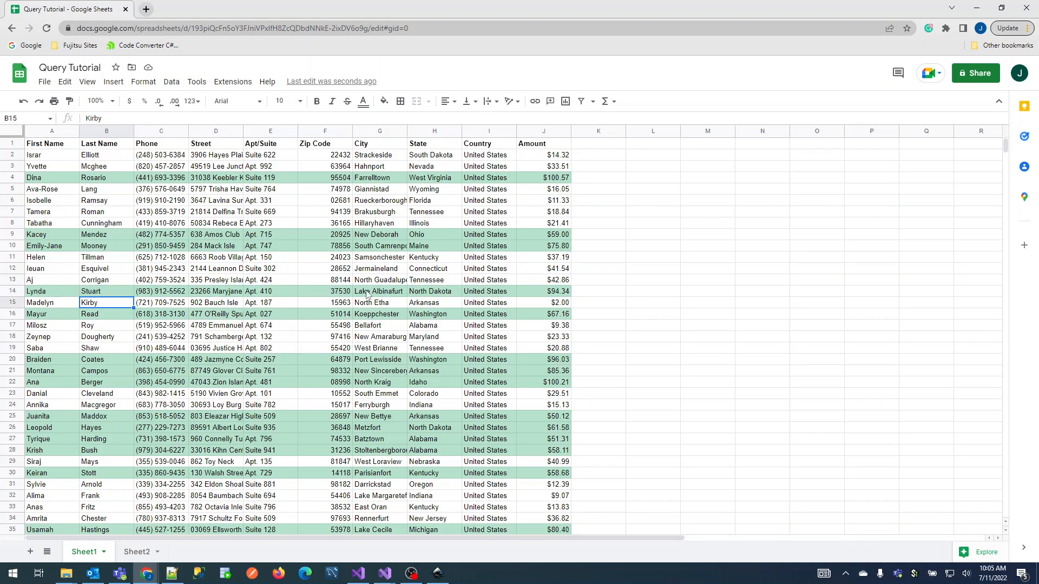
left_click(609, 239)
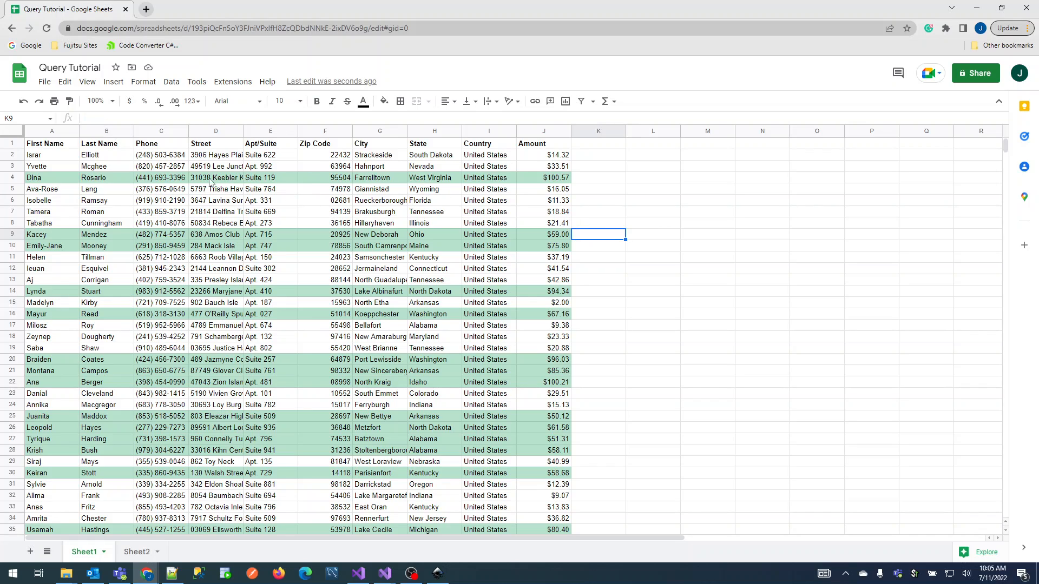
left_click(142, 83)
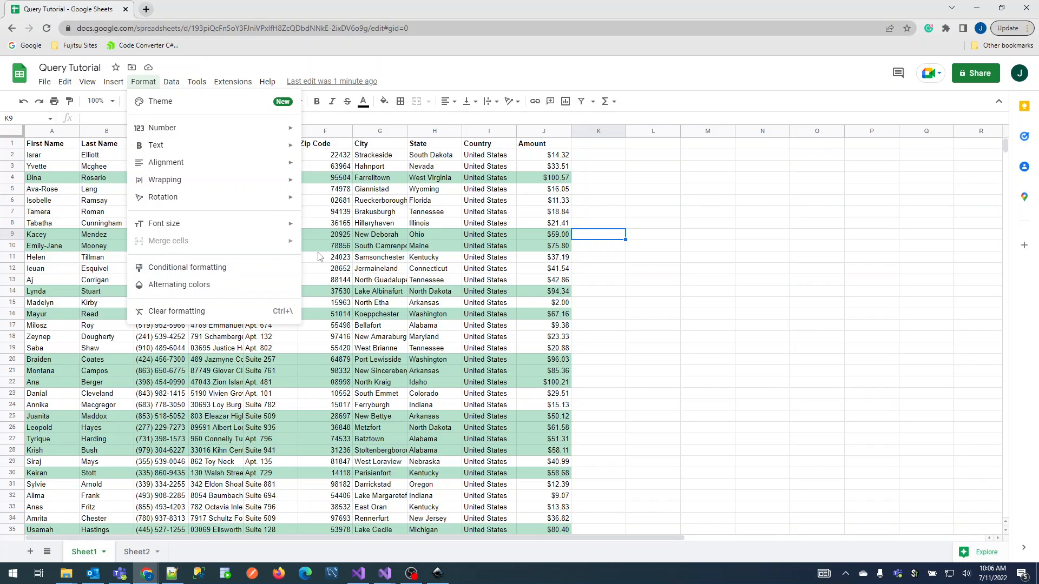
left_click(308, 234)
Step: Open the conditional format rules from the highlighted Apt/Suite cell E9 and delete the existing =$J2>50 rule
left_click(261, 237)
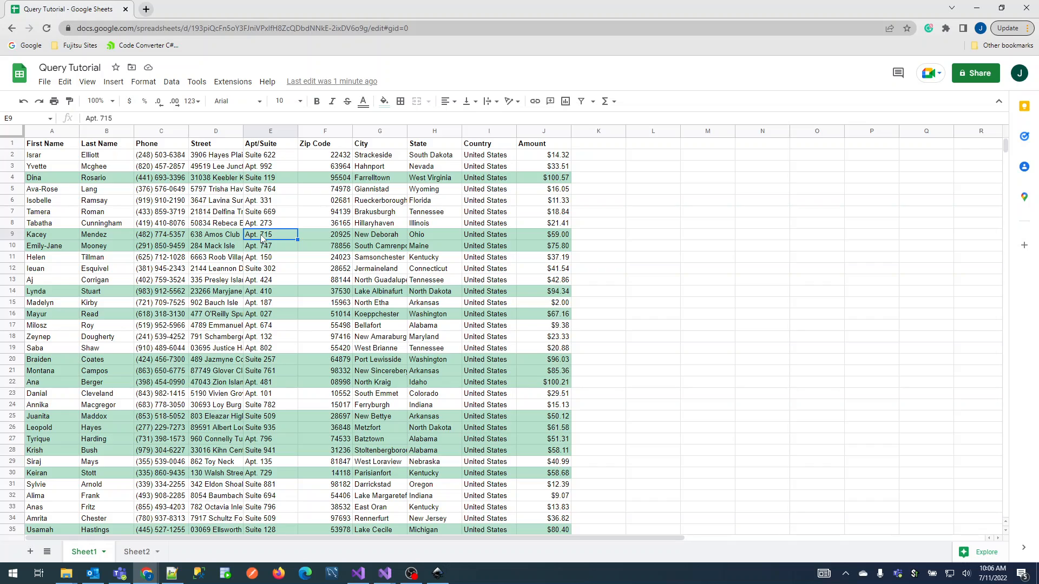
right_click(262, 237)
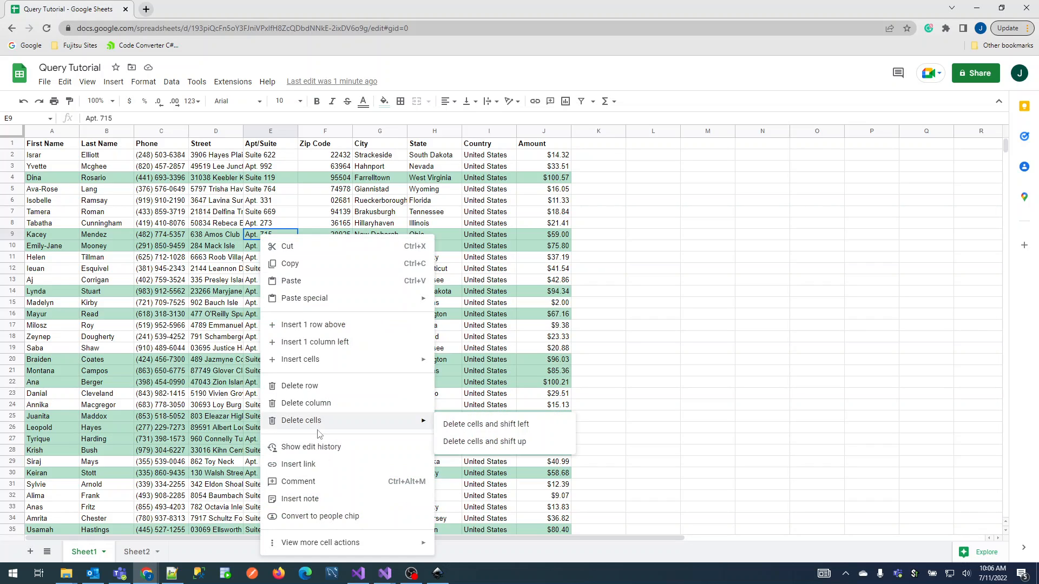
mouse_move(358, 543)
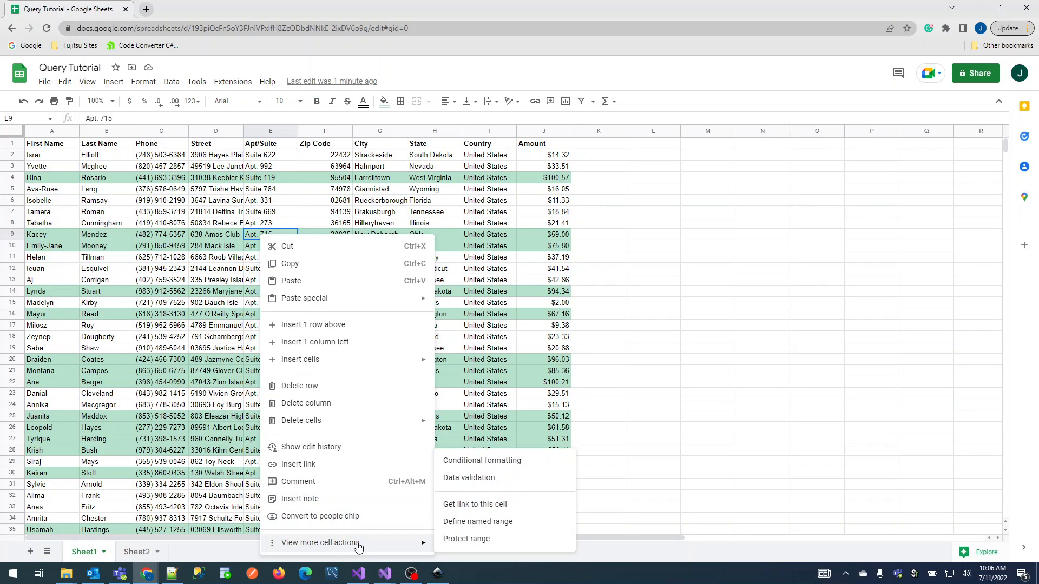
left_click(481, 461)
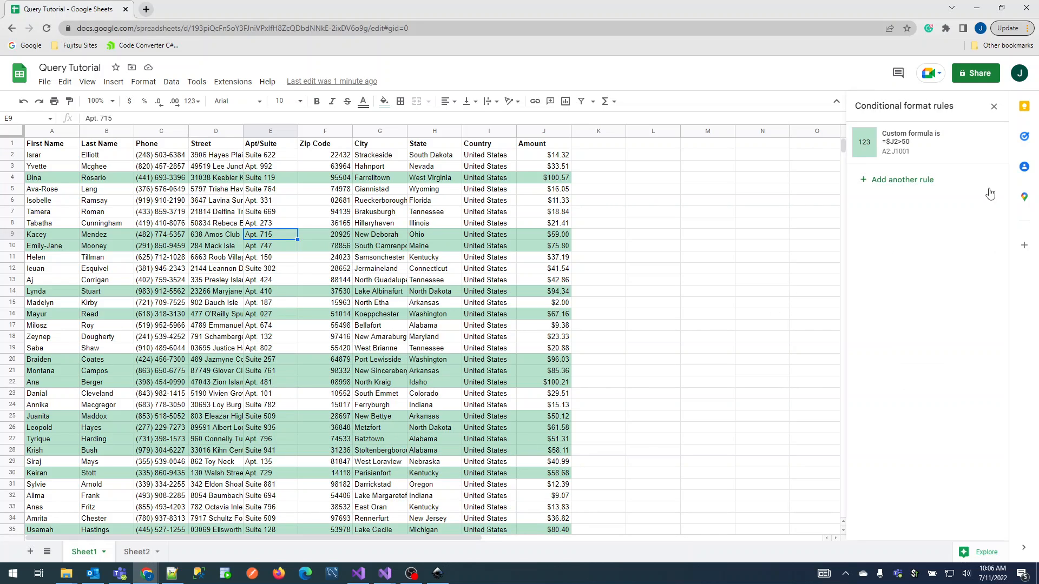
left_click(990, 145)
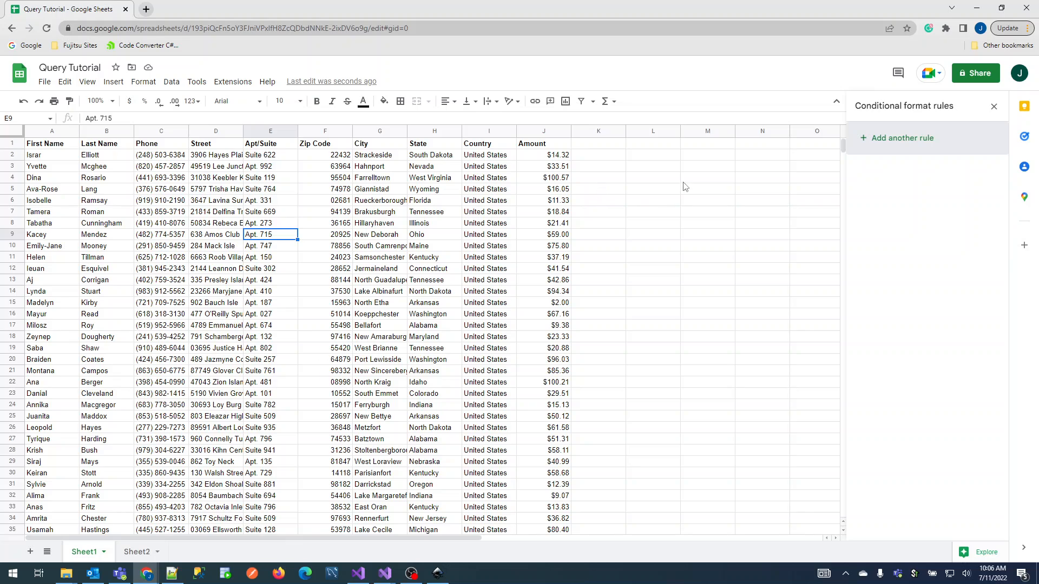
Step: Add a new single-color conditional format rule that uses the "Custom formula is" condition
left_click(895, 140)
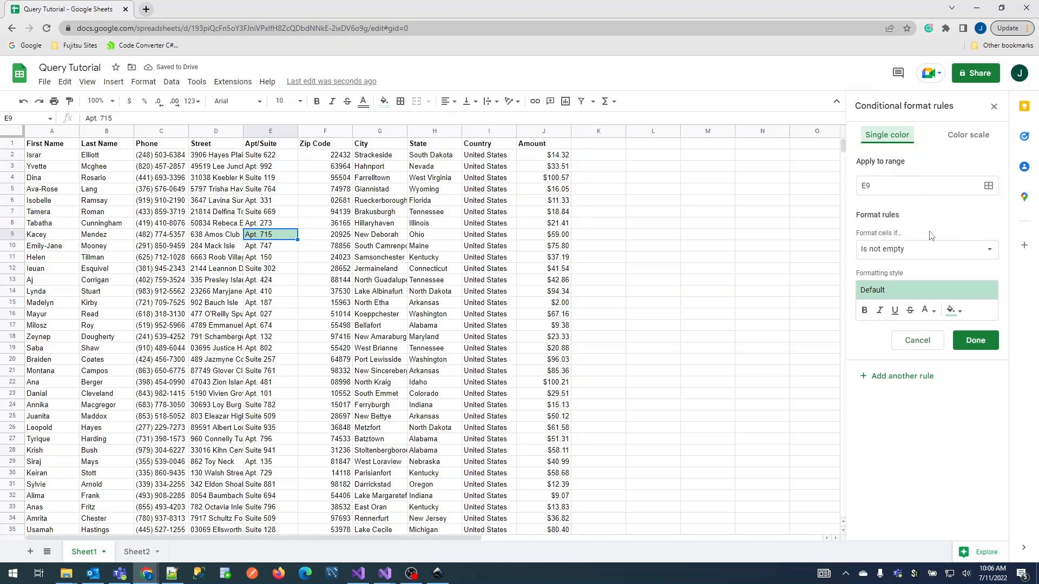
left_click(988, 250)
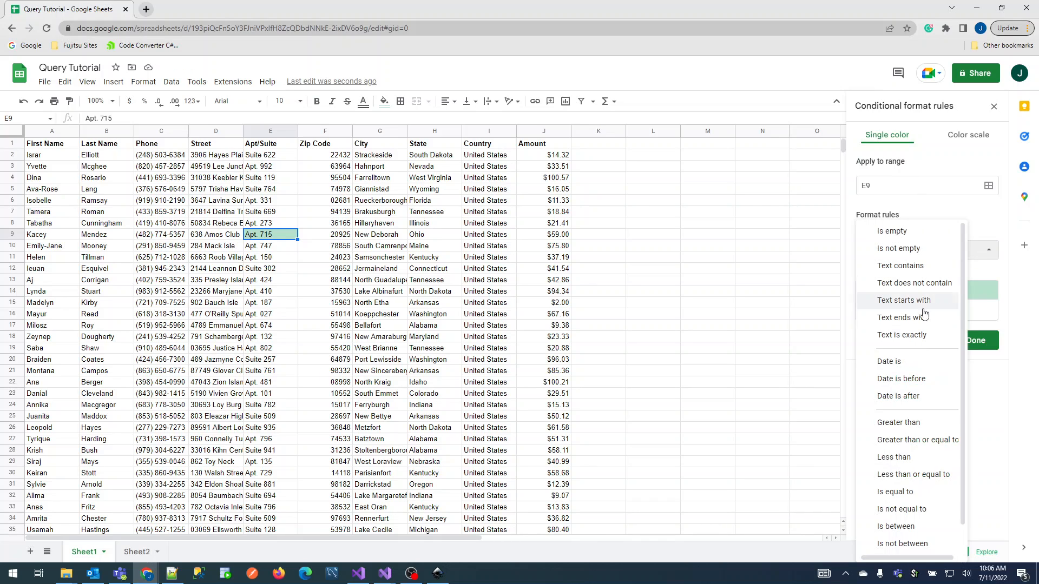
scroll(923, 367, "down", 1)
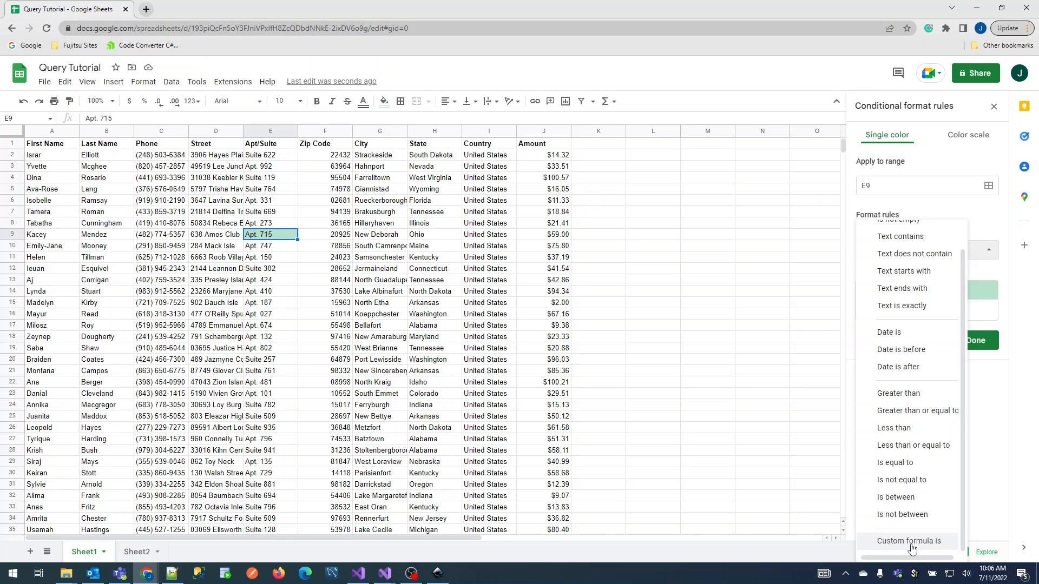
left_click(913, 541)
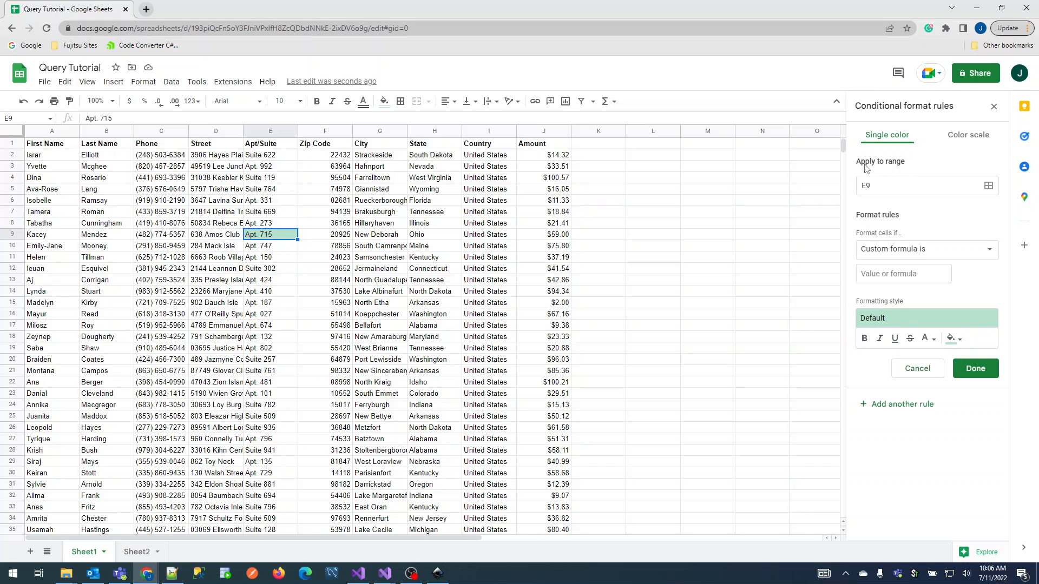
Step: Set the new rule's range to columns A:J
left_click(988, 186)
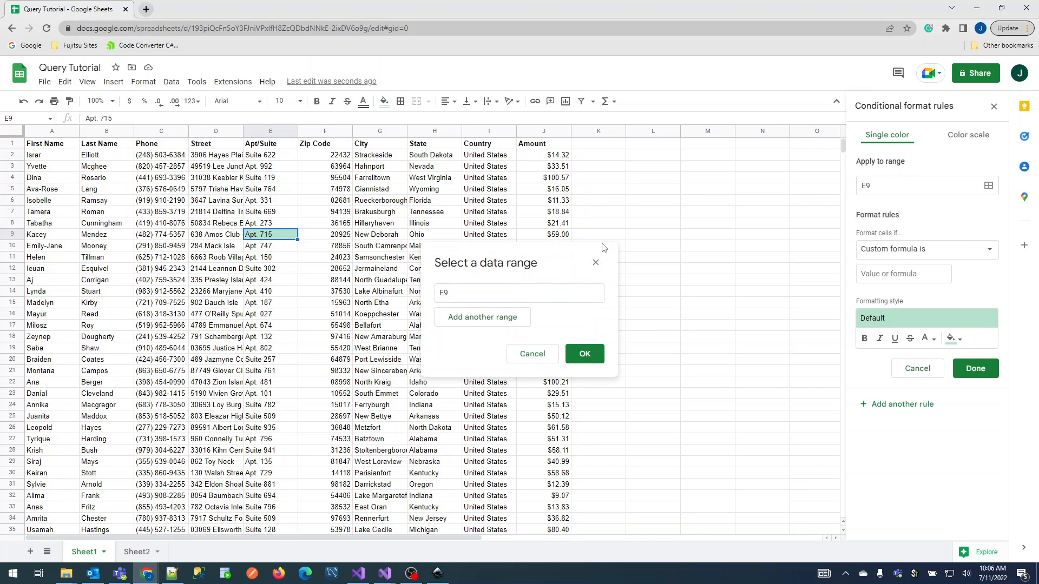
left_click(550, 298)
double_click(553, 293)
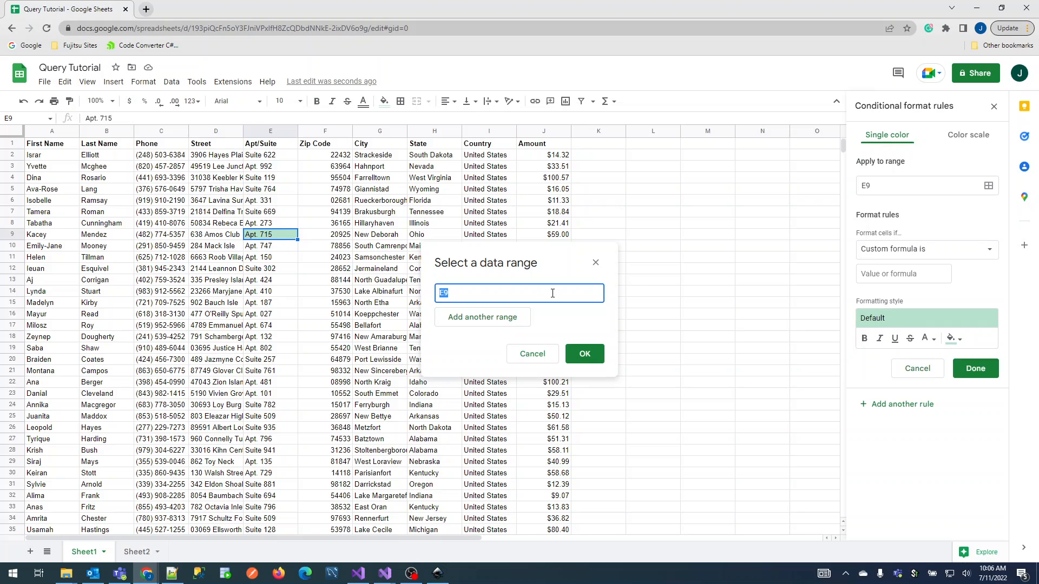
key("BackSpace")
left_click(537, 131)
left_click_drag(535, 252, 721, 219)
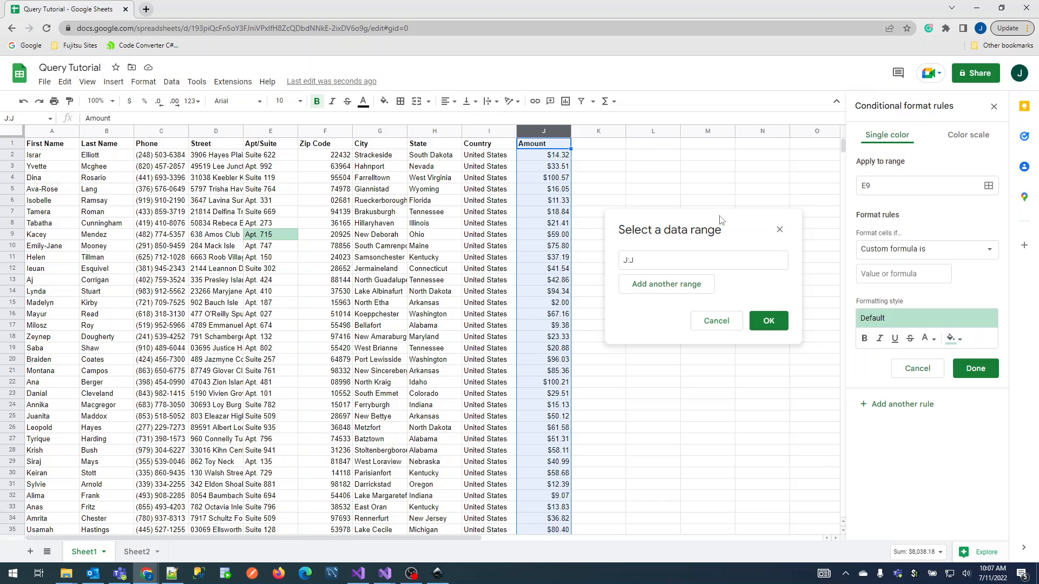
left_click(655, 261)
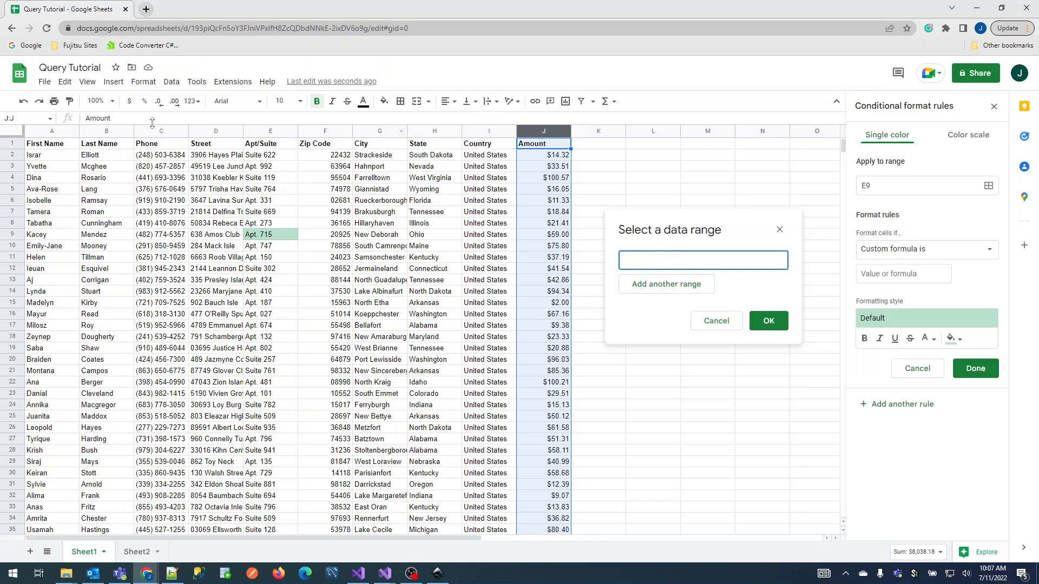
left_click(54, 132)
left_click_drag(79, 135, 520, 131)
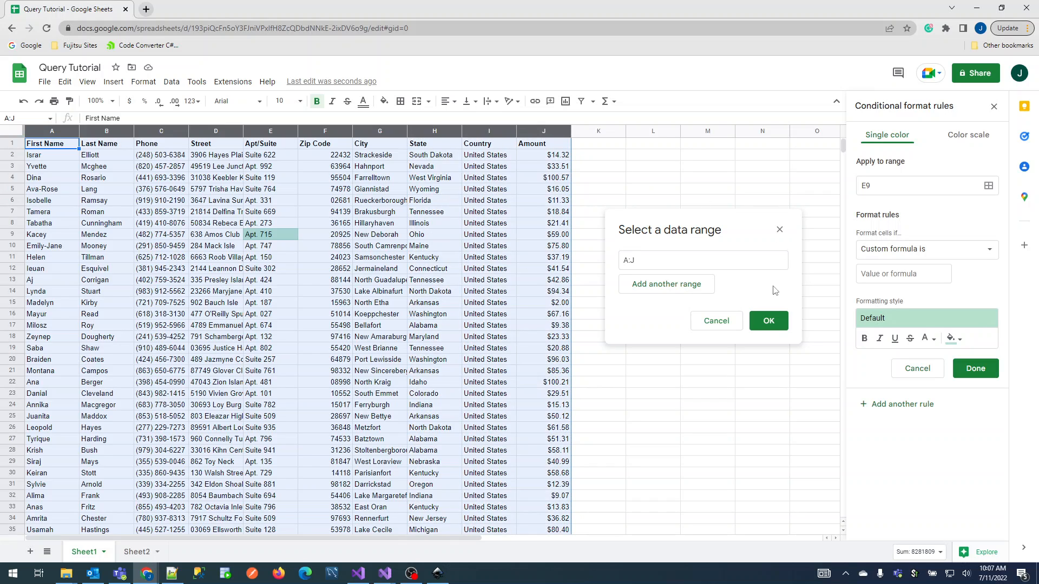
left_click(773, 323)
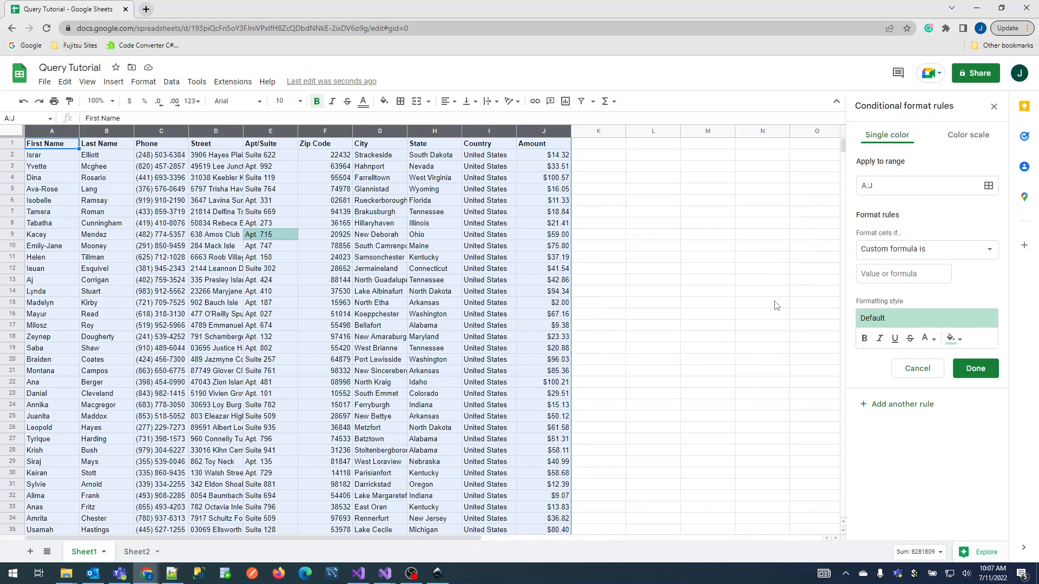
Step: Enter =$J1>50 as the rule's custom formula
left_click(896, 275)
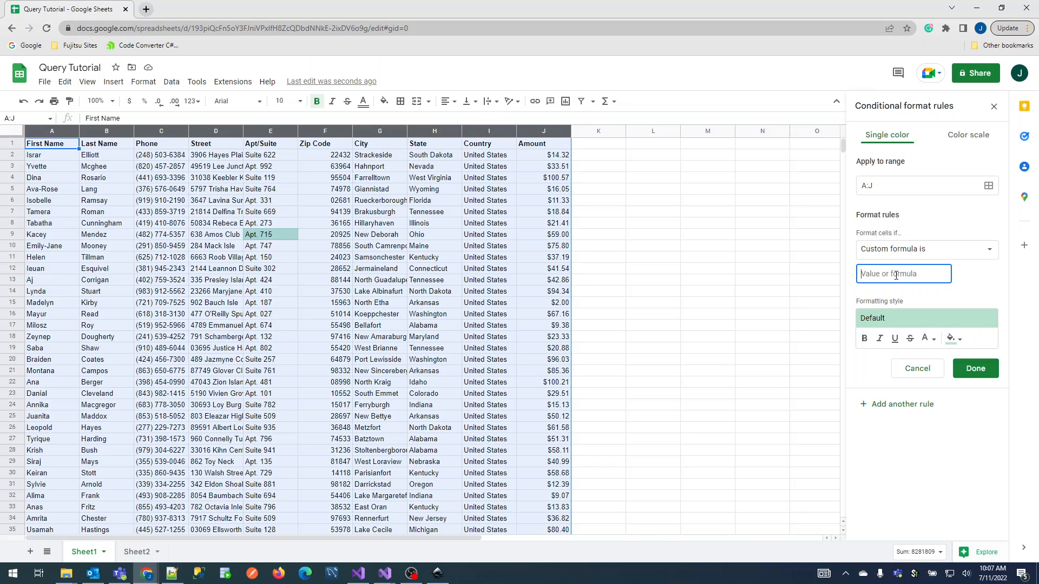
type("=$J1>")
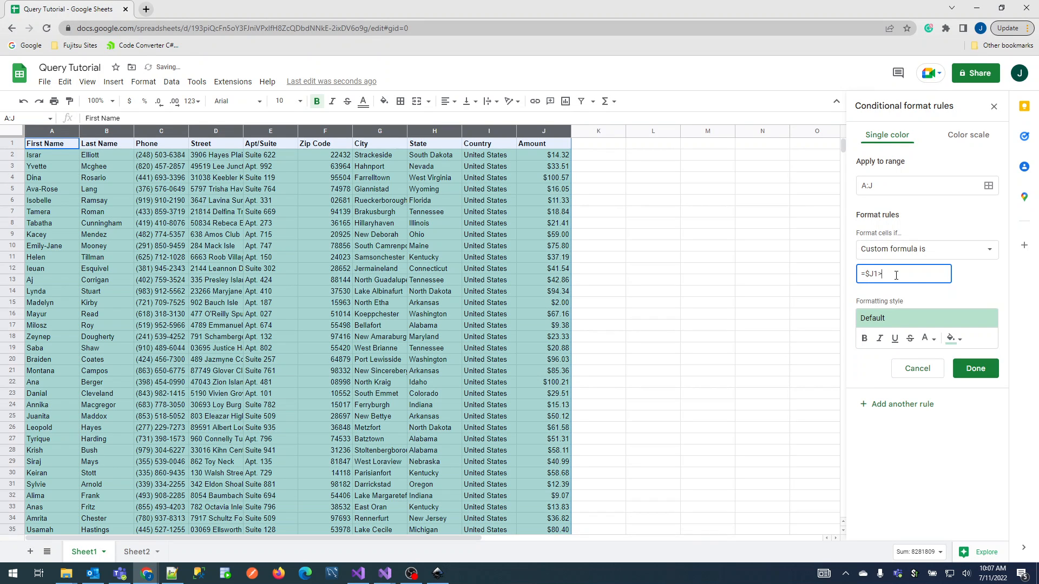
type("50")
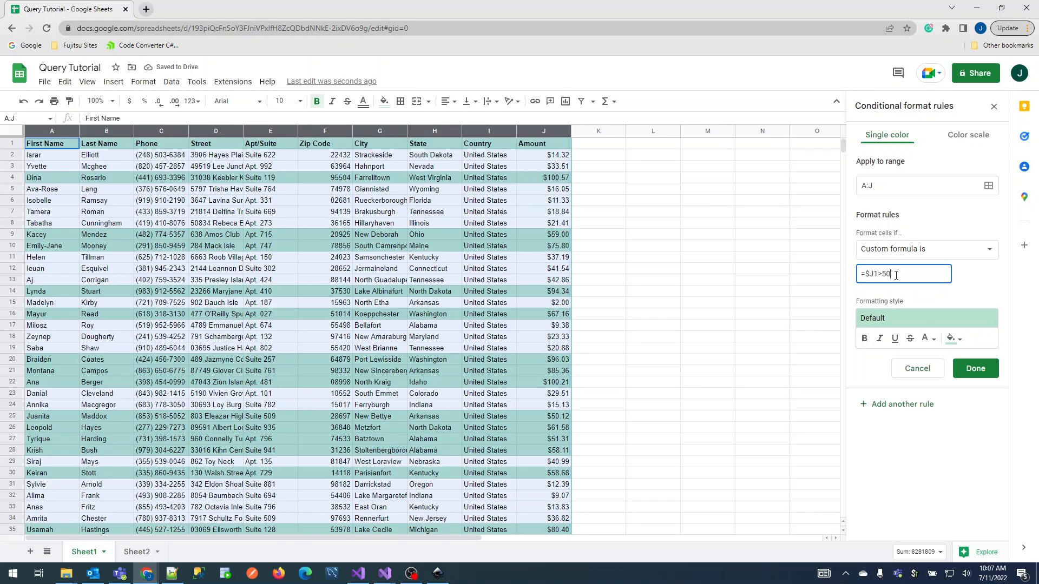
left_click(737, 302)
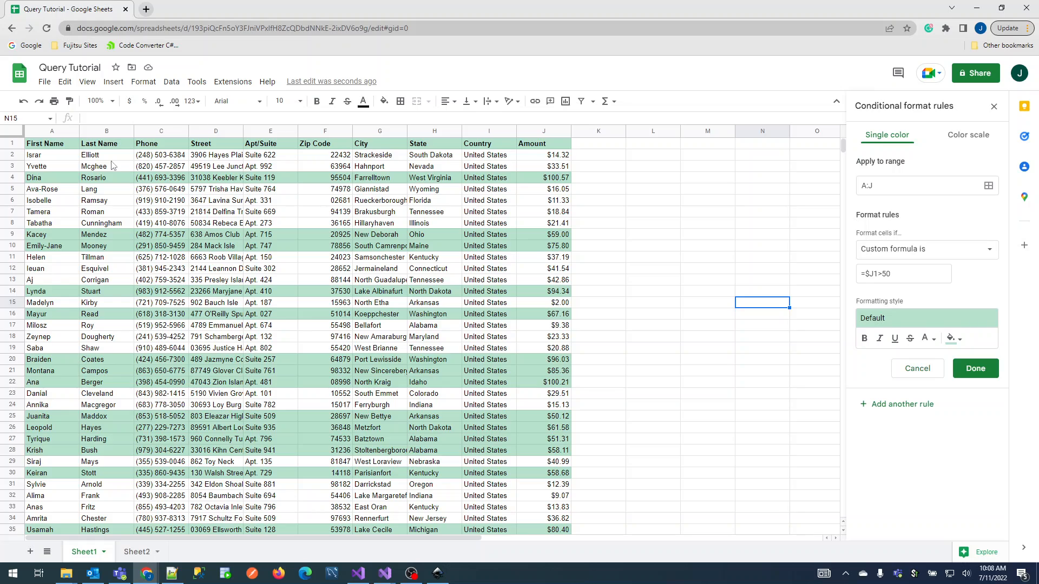
Step: Check the rule's highlighting on the header row A1:J1 and on the Amount cells J4, J1 and J5
key("ctrl+Home")
left_click_drag(100, 147, 527, 149)
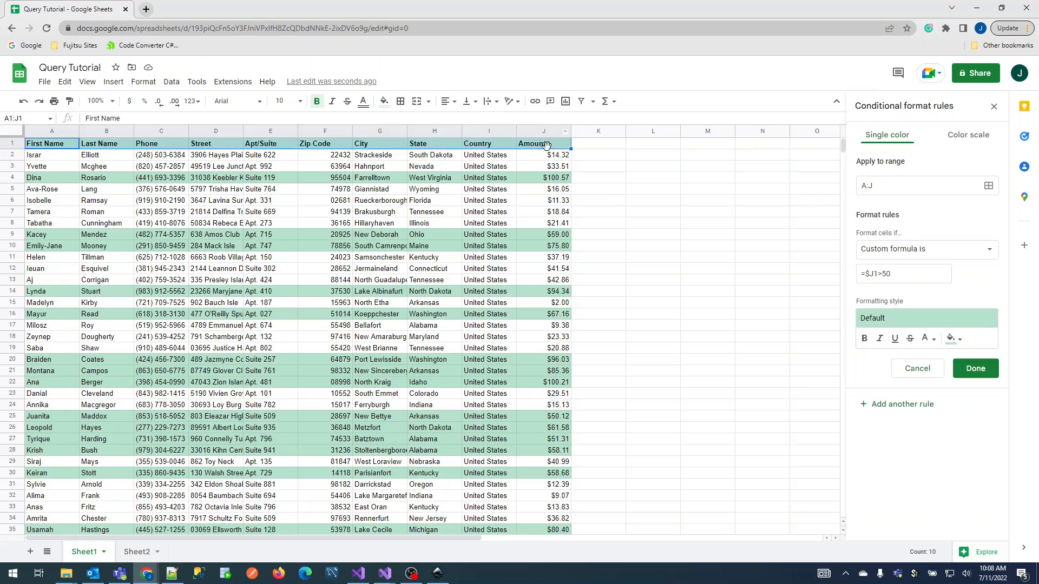
left_click(541, 179)
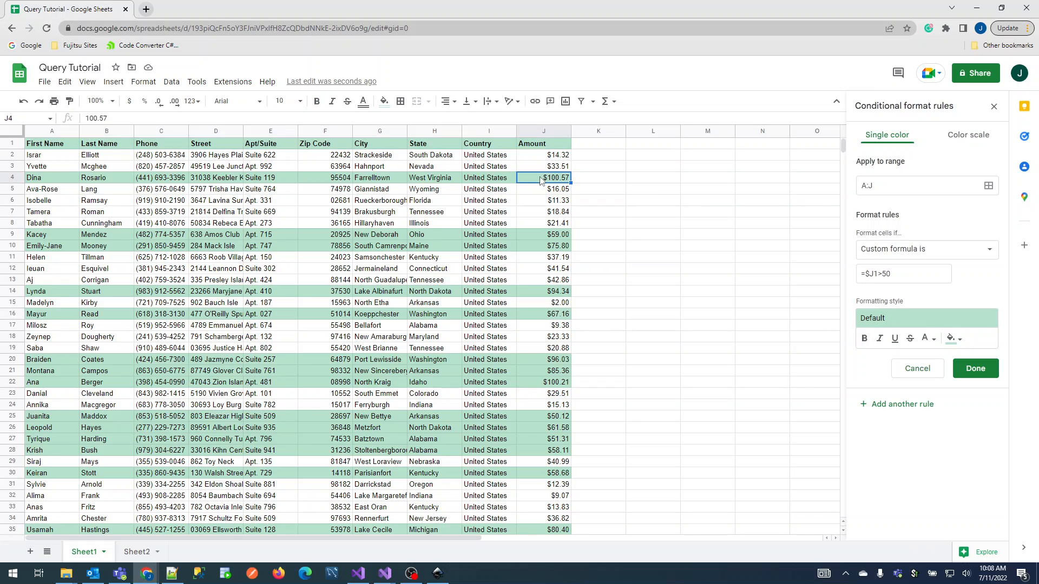
left_click(541, 145)
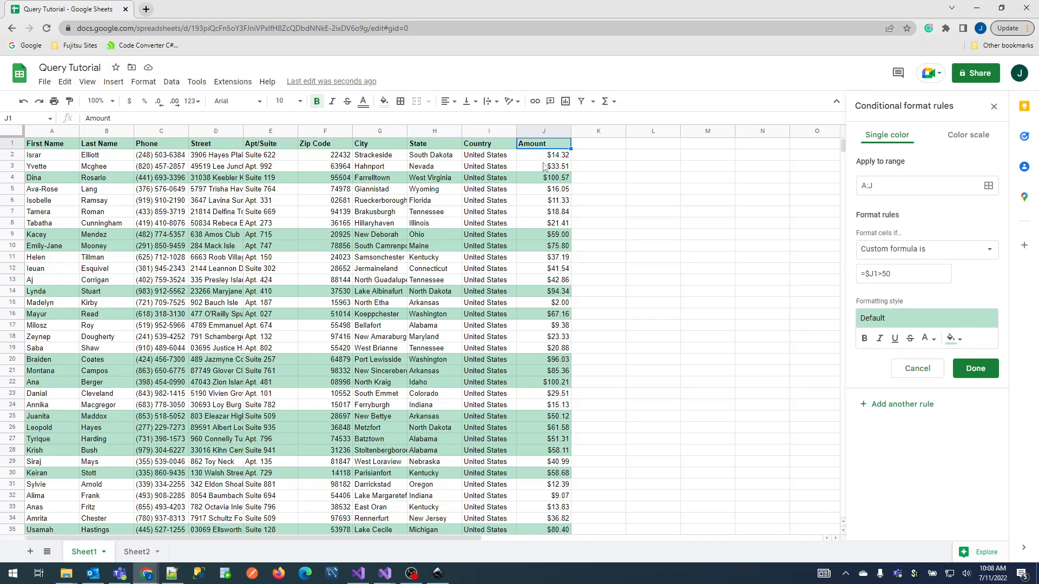
left_click(545, 191)
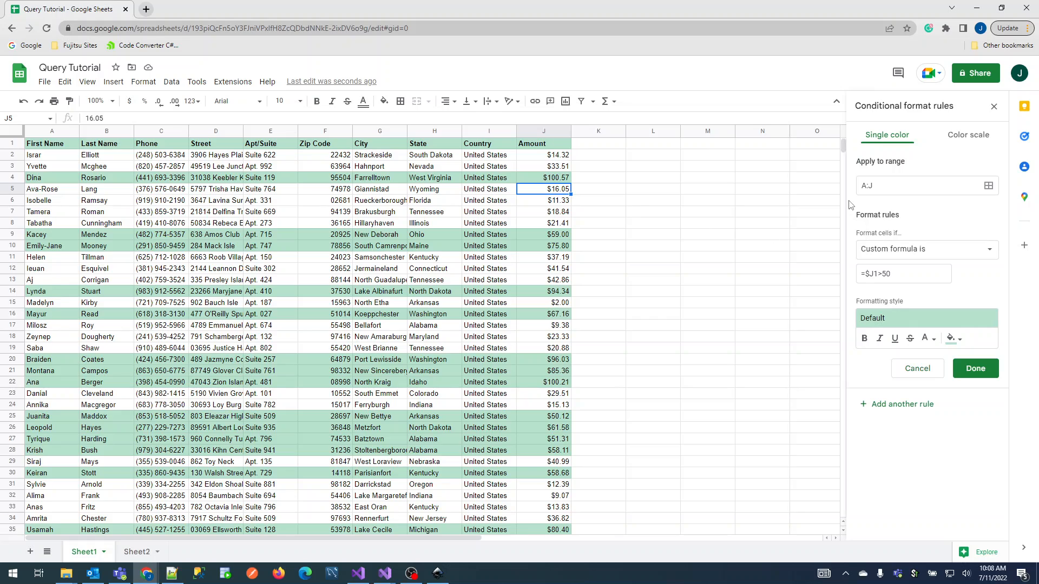
Step: Change the rule's range to A2:J so that it leaves out the header row
left_click(862, 188)
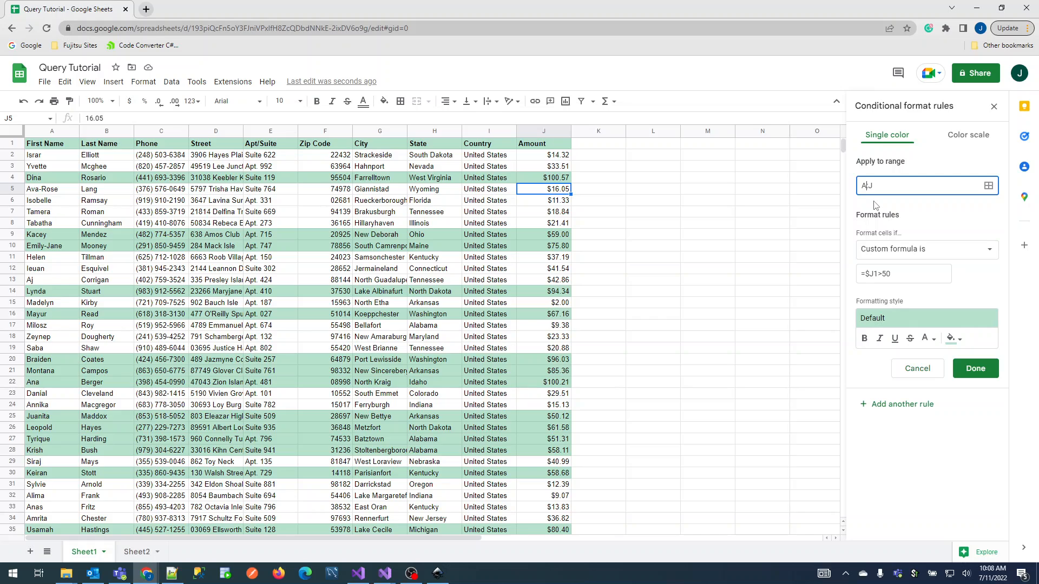
type("2")
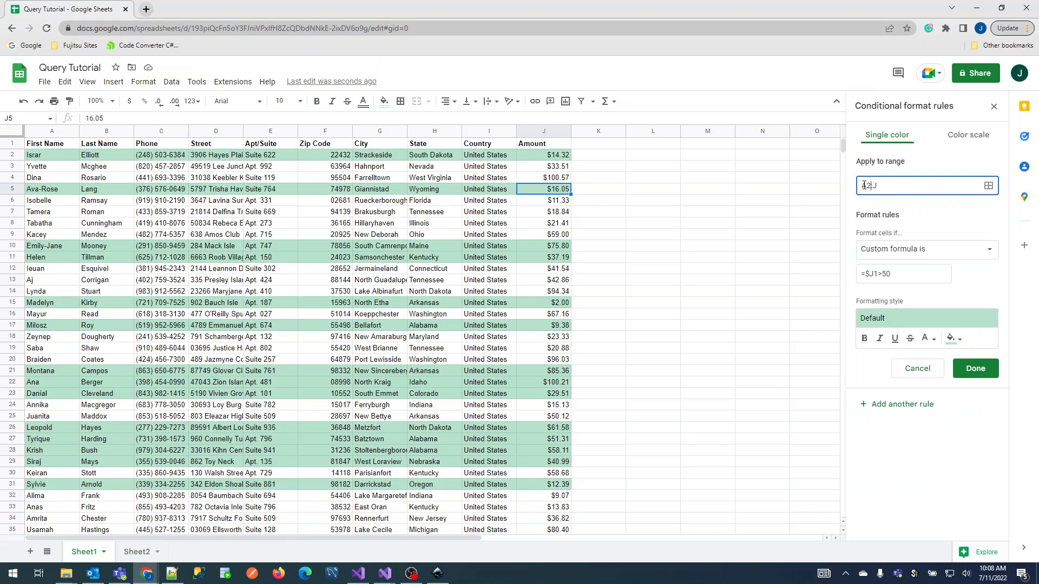
key("BackSpace")
left_click_drag(889, 186, 858, 191)
Step: Change the custom formula to =$J2>50 to match the range's first row
left_click_drag(893, 274, 861, 273)
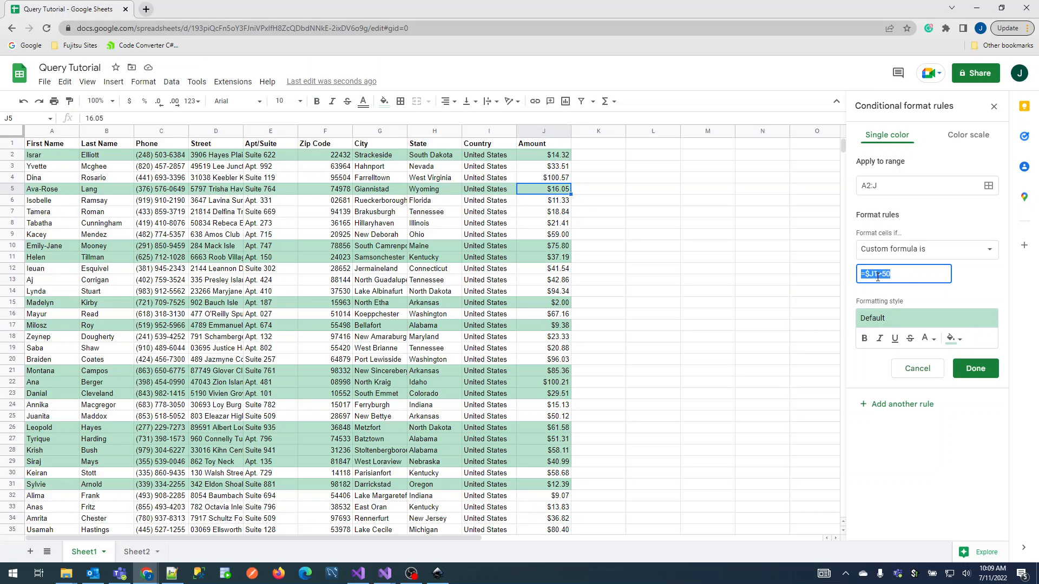
left_click(877, 276)
key("BackSpace")
type("2")
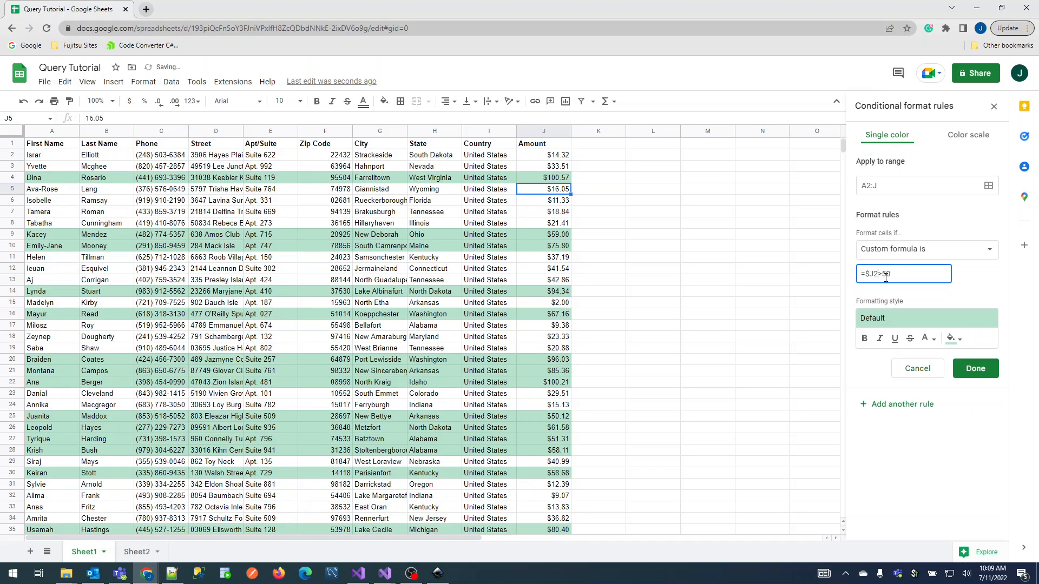
left_click(939, 293)
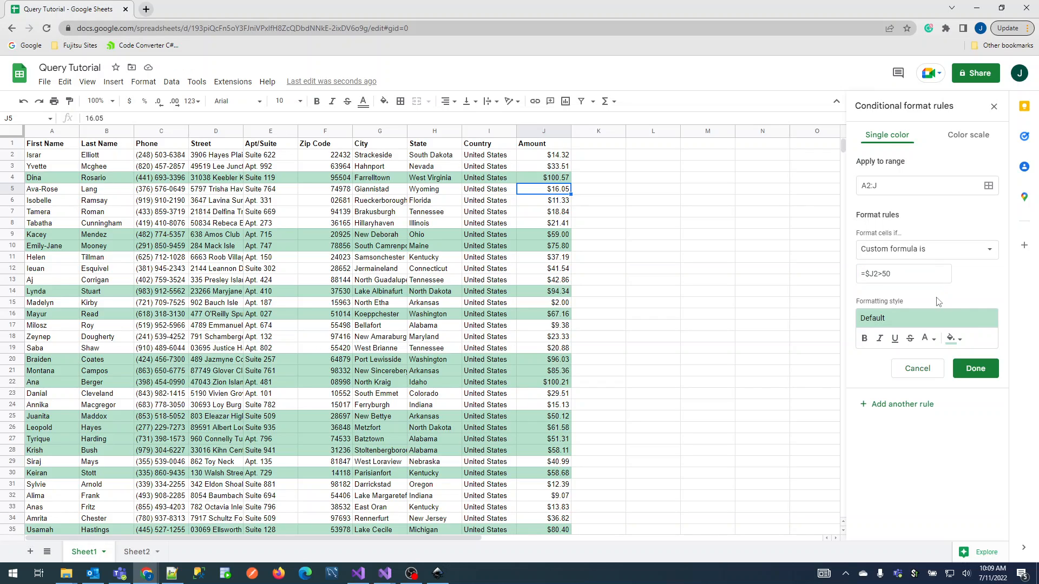
Step: Change the formula's comparison to less than, making it =$J2<50
left_click(881, 275)
key("BackSpace")
type("<")
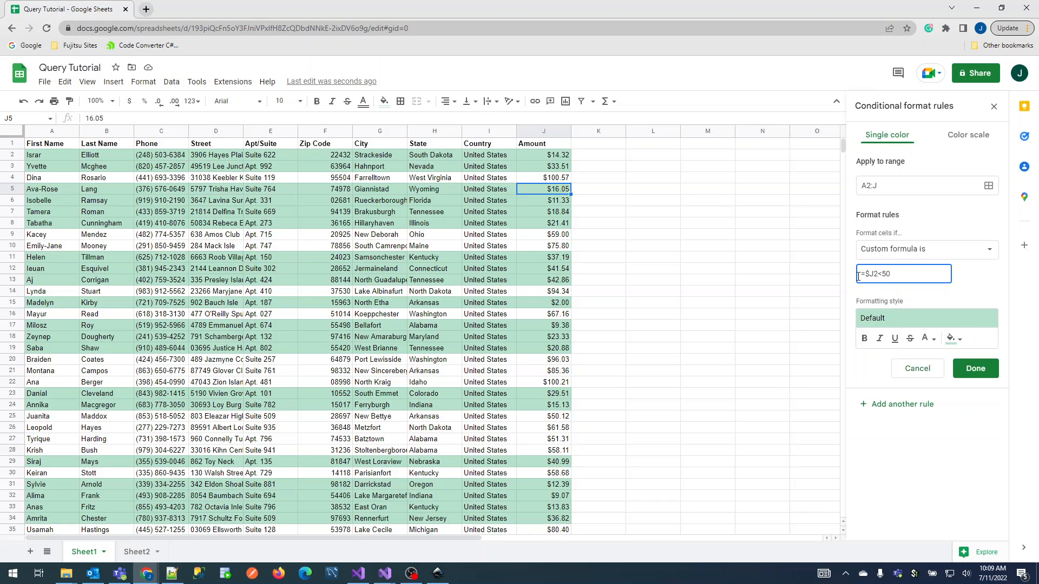
Step: Change the custom formula to =$H2="South Dakota" so that the rule tests the State column
left_click(433, 132)
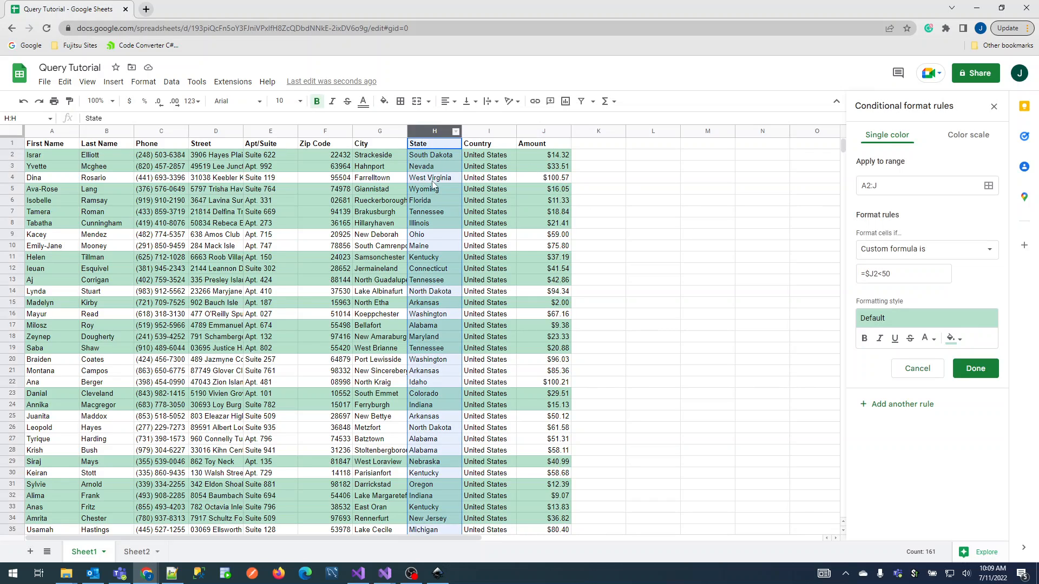
left_click(874, 274)
key("BackSpace")
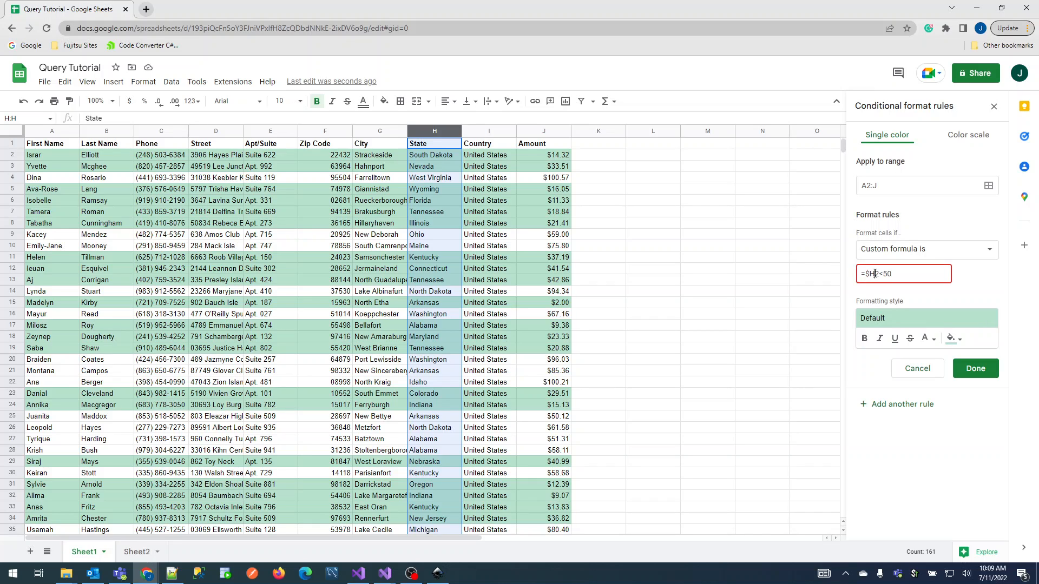
type("H")
left_click_drag(879, 274, 904, 274)
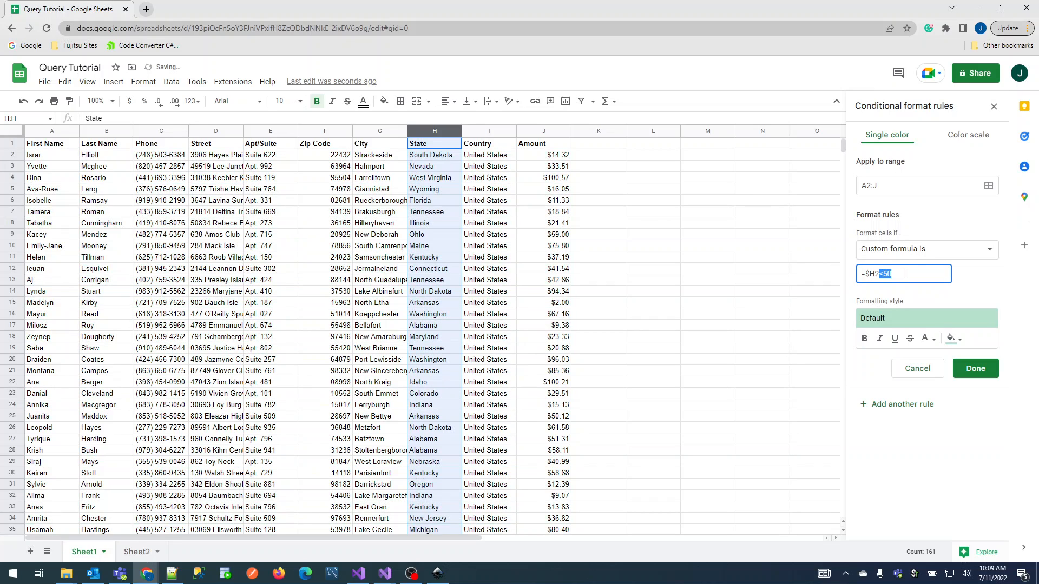
key("BackSpace")
type("=South Dakota")
key("Left")
type("'")
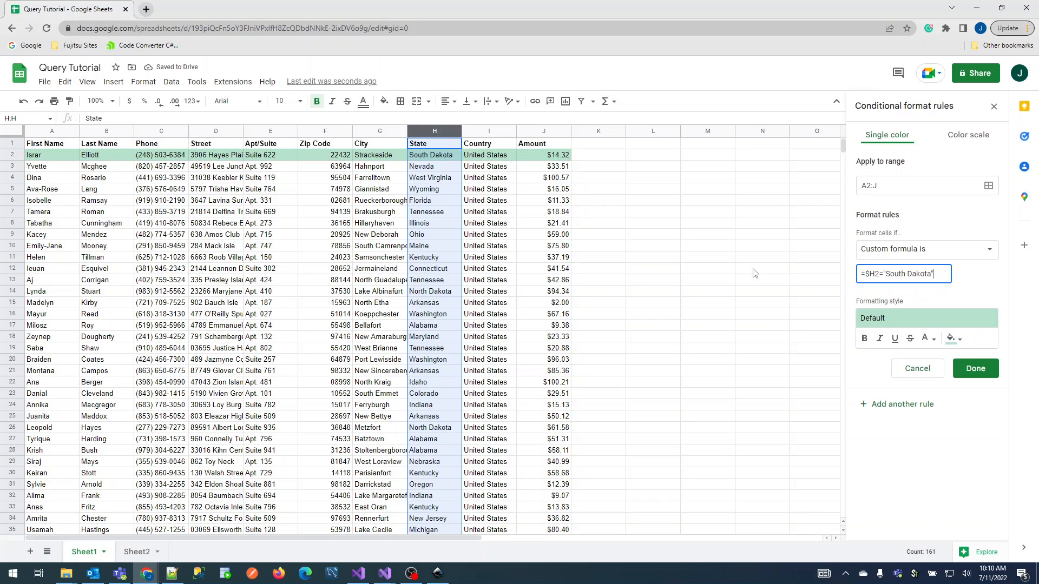
Step: Check the highlighted rows down the sheet against their State values, including cells H87 and H2
scroll(394, 280, "down", 4)
scroll(394, 280, "down", 11)
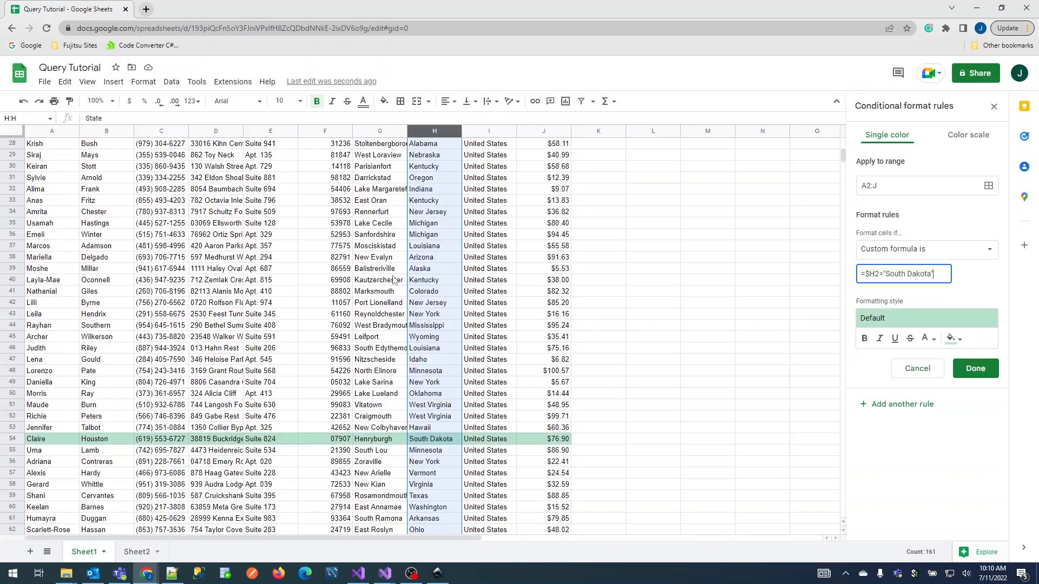
scroll(427, 300, "down", 10)
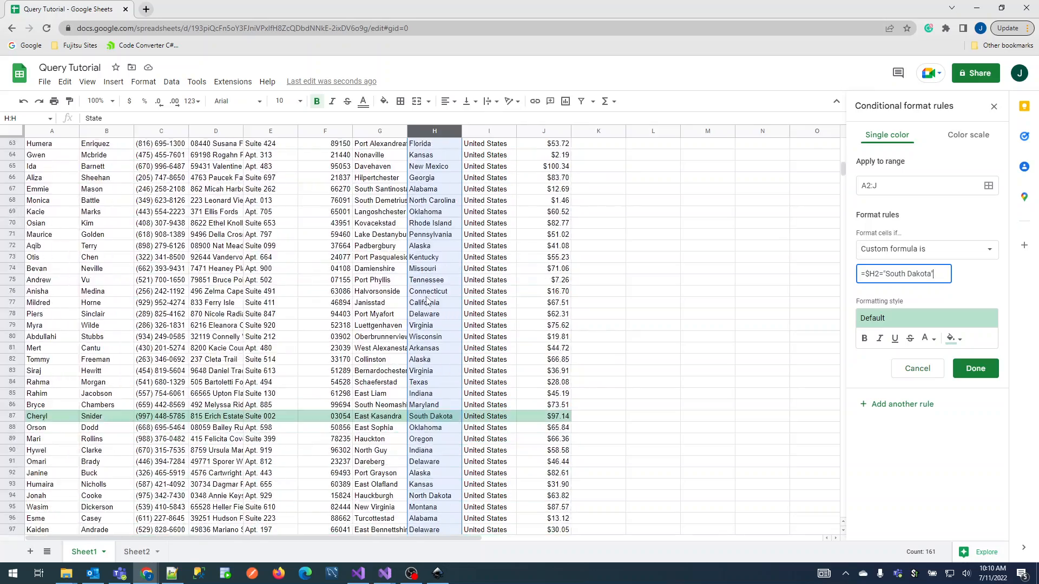
left_click(416, 274)
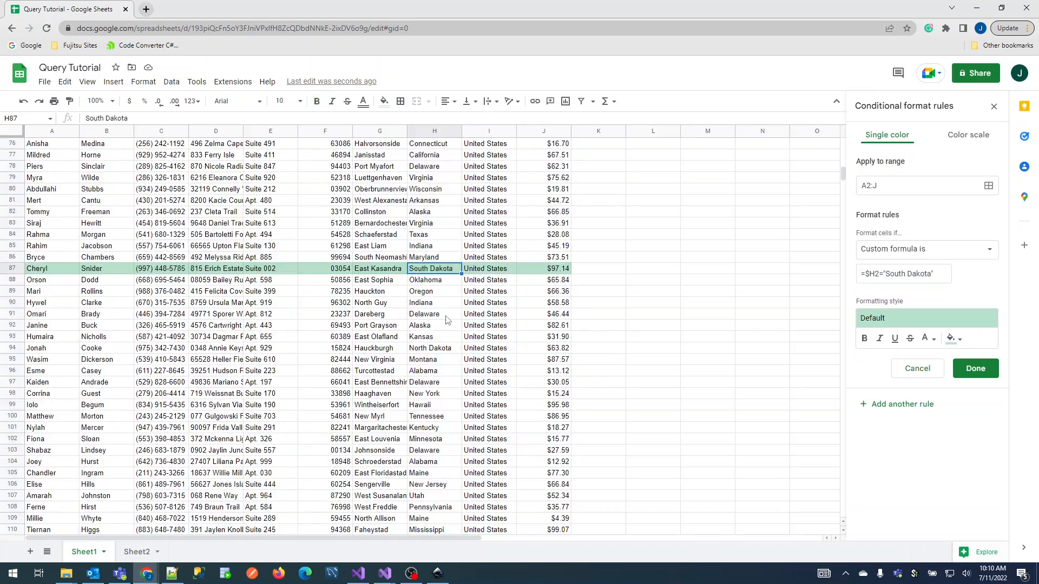
scroll(447, 320, "up", 16)
scroll(447, 320, "up", 9)
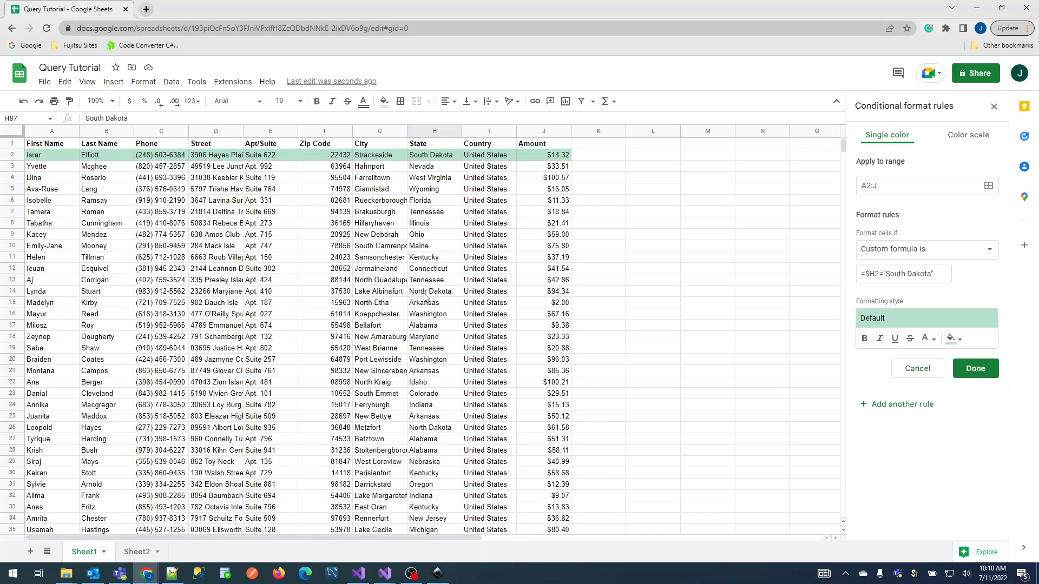
left_click(439, 157)
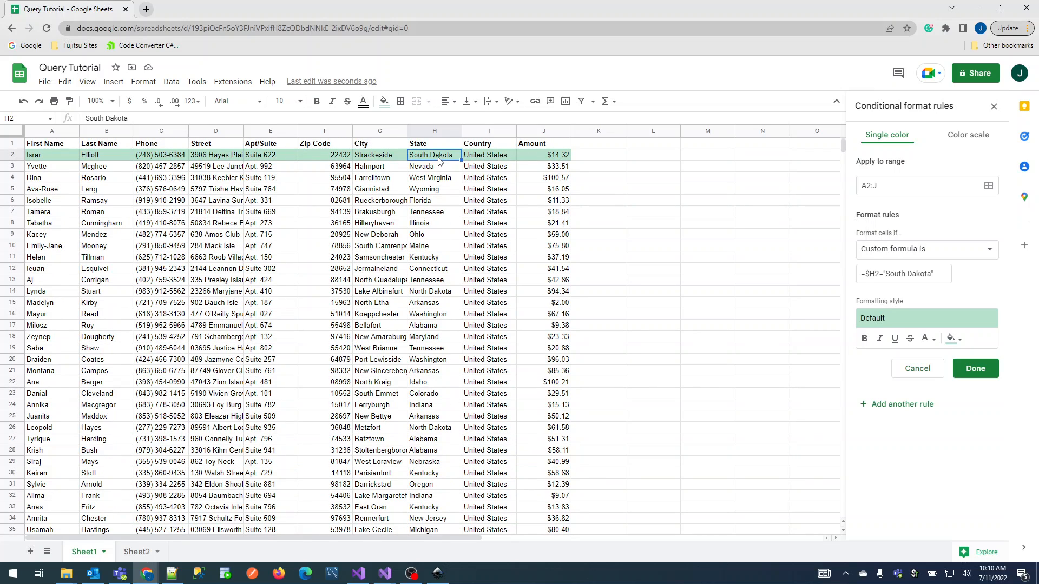
Step: Review the custom formula's text, marking its leading equals sign and the comparison that follows it
left_click(933, 276)
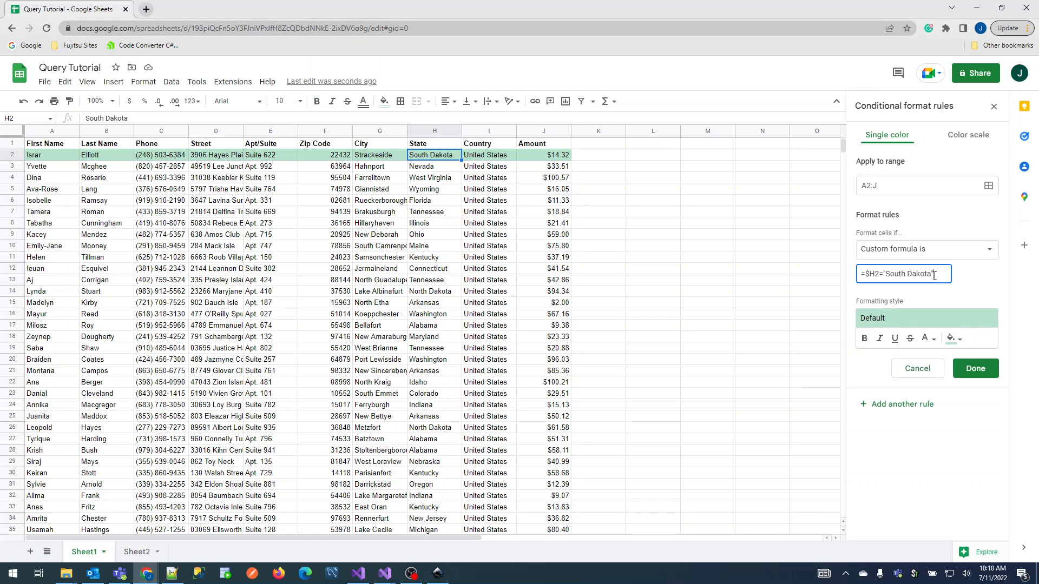
left_click_drag(860, 274, 932, 274)
left_click(865, 276)
left_click_drag(861, 273, 866, 276)
left_click(865, 276)
left_click_drag(865, 276, 936, 274)
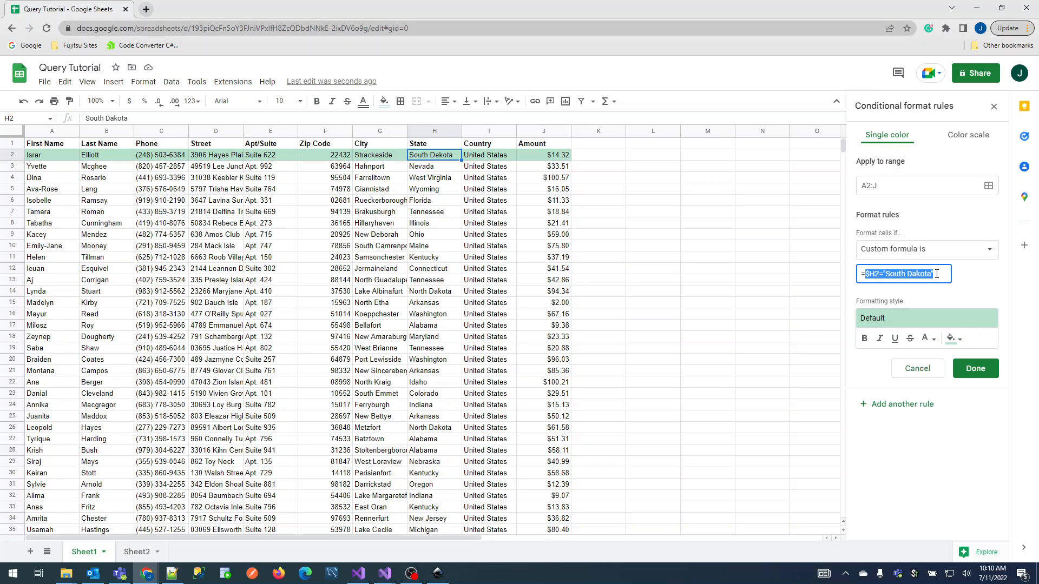
left_click(937, 274)
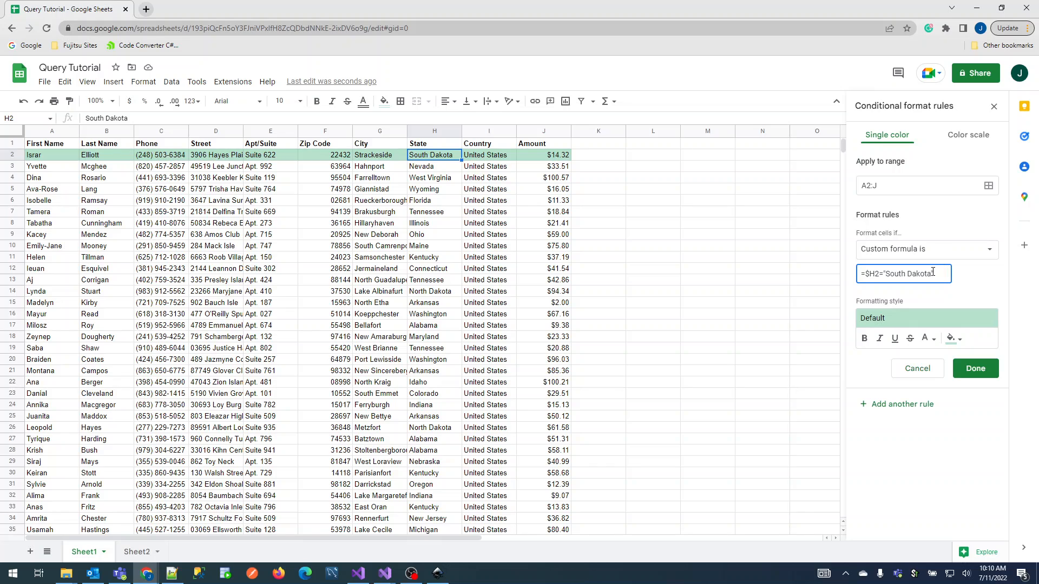
Step: Try D2:J as the rule's range, and settle on C2:J so that highlighting starts at the Phone column
left_click(867, 187)
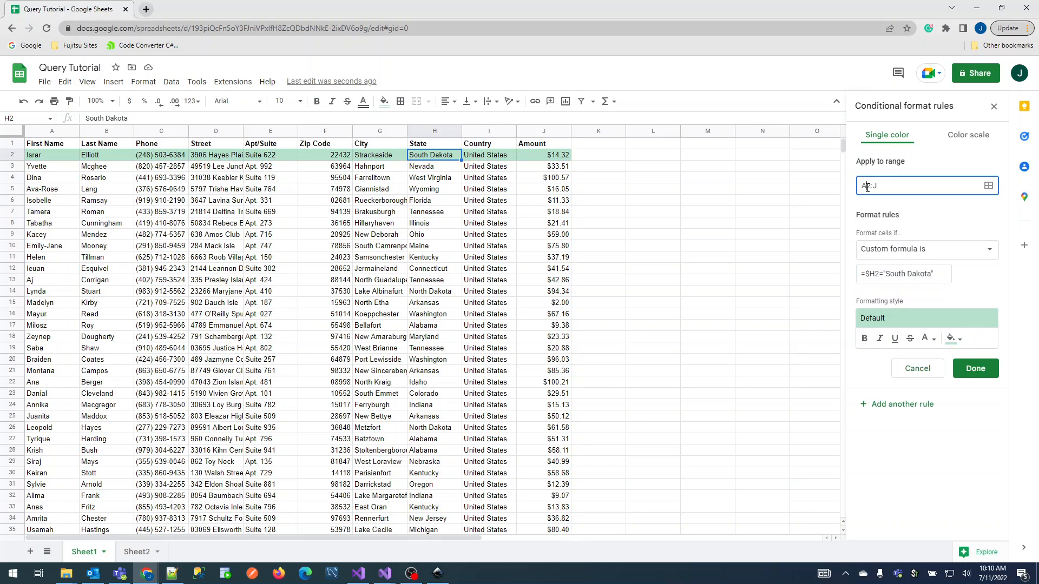
left_click_drag(867, 187, 863, 190)
type("D")
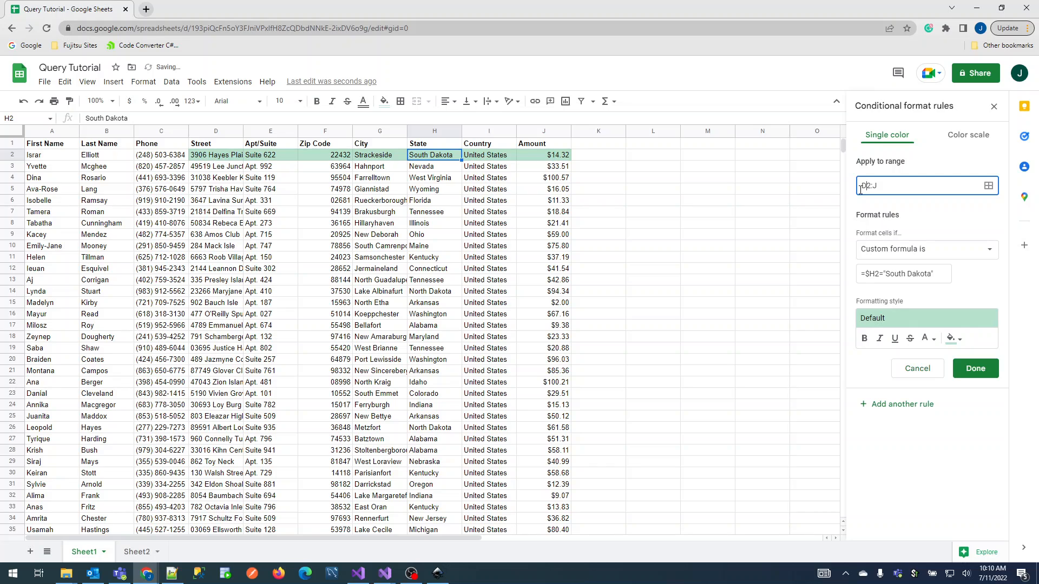
key("BackSpace")
type("C")
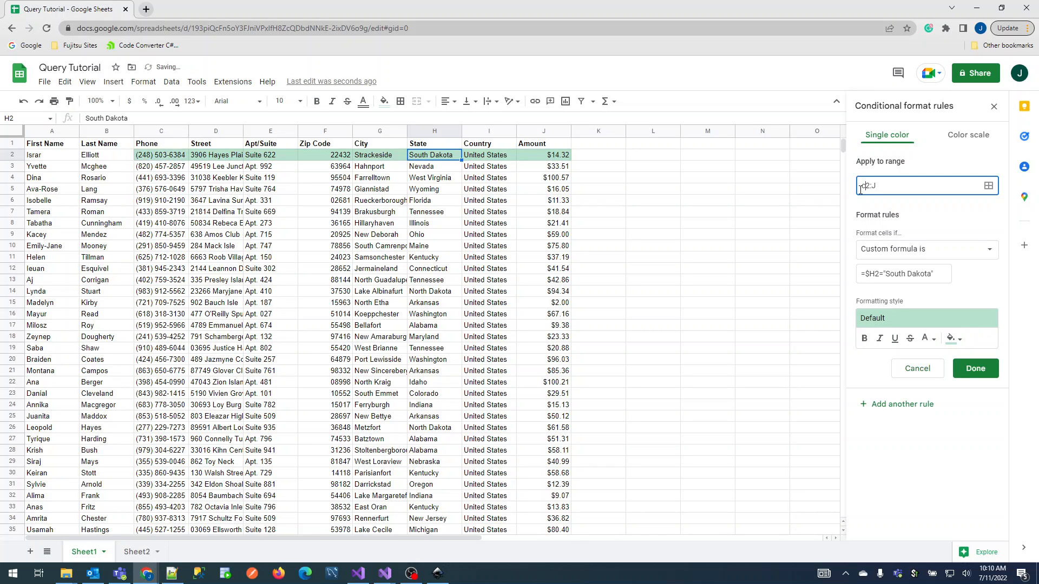